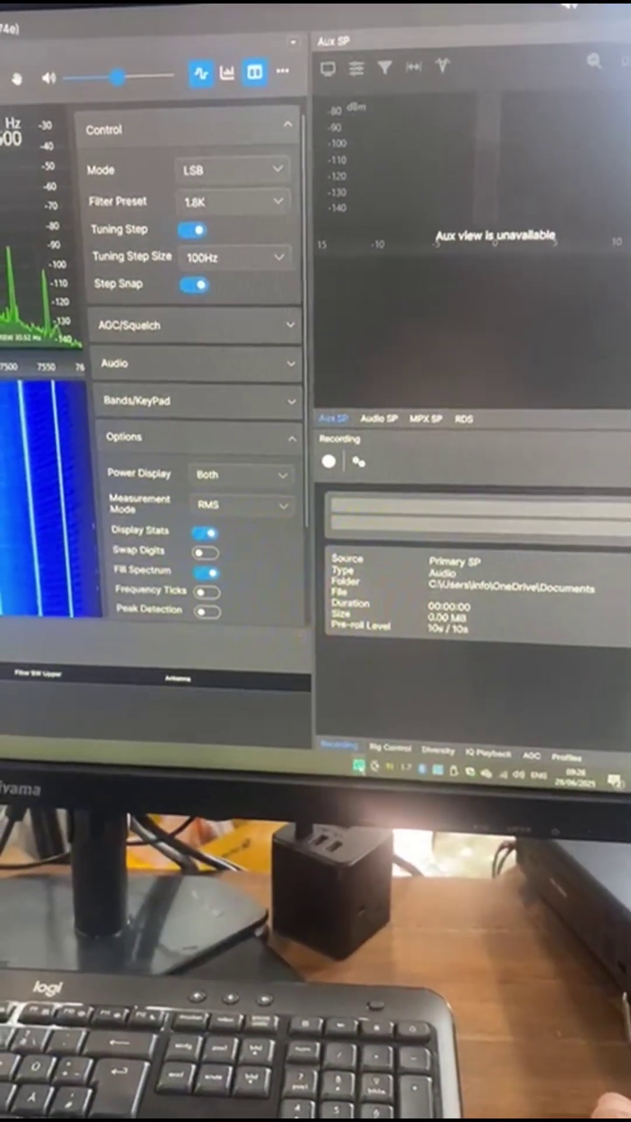
Step: Show the rig control tray menu with OmniRig as the interface and a disconnected status
{"action": "right_click", "coordinate": [341, 777]}
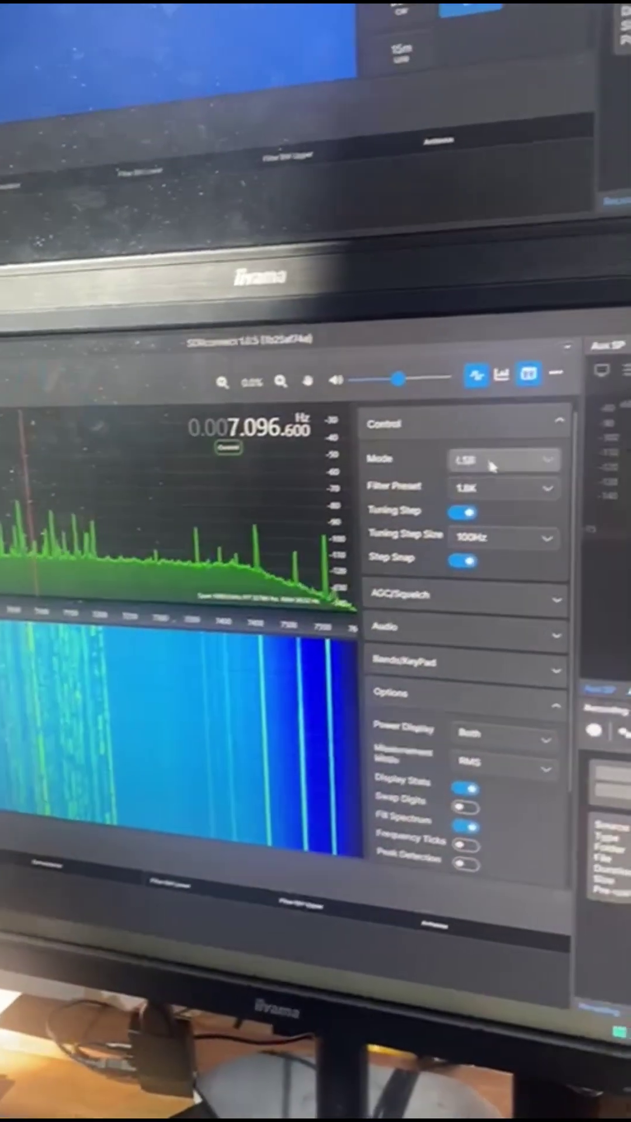
Step: Switch the demodulation mode to USB, then back to LSB
{"action": "left_click", "coordinate": [582, 436]}
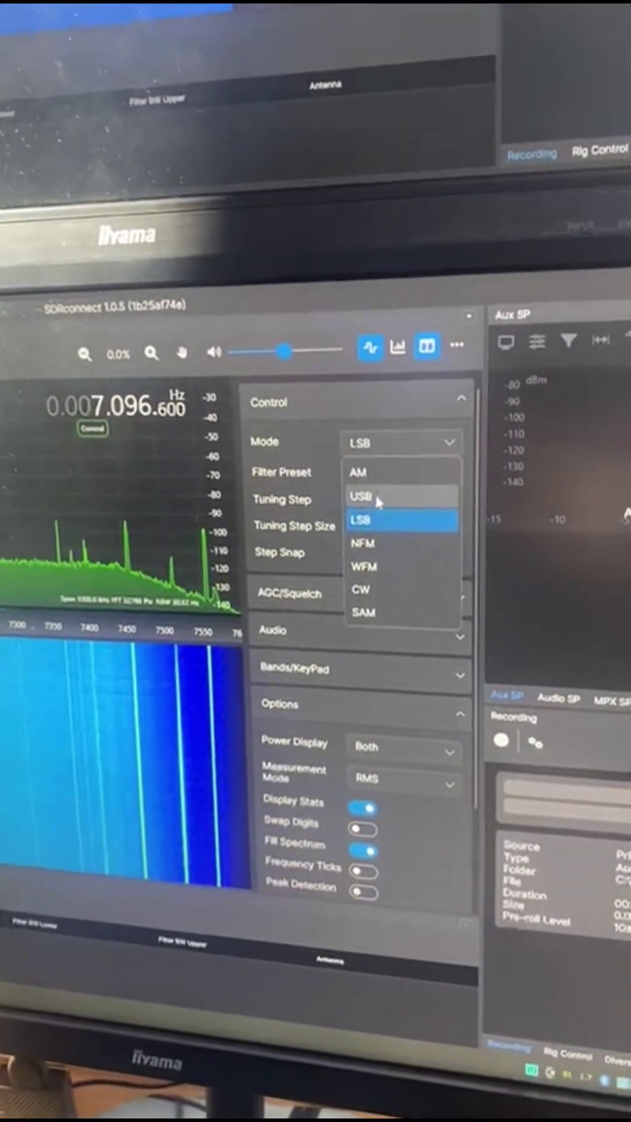
{"action": "left_click", "coordinate": [395, 510]}
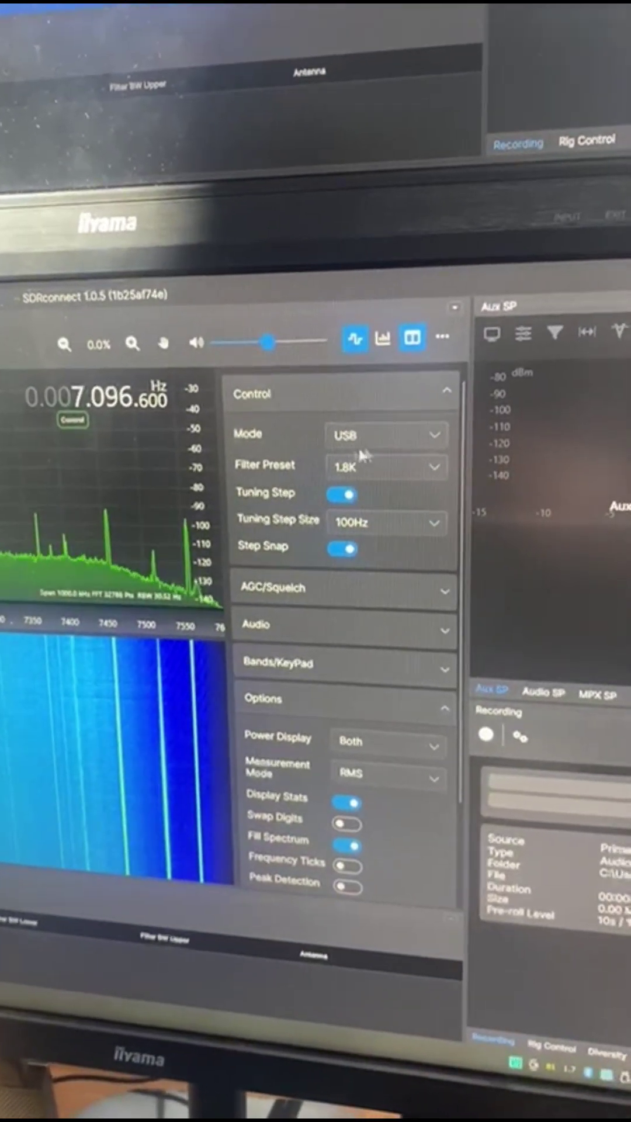
{"action": "left_click", "coordinate": [392, 439]}
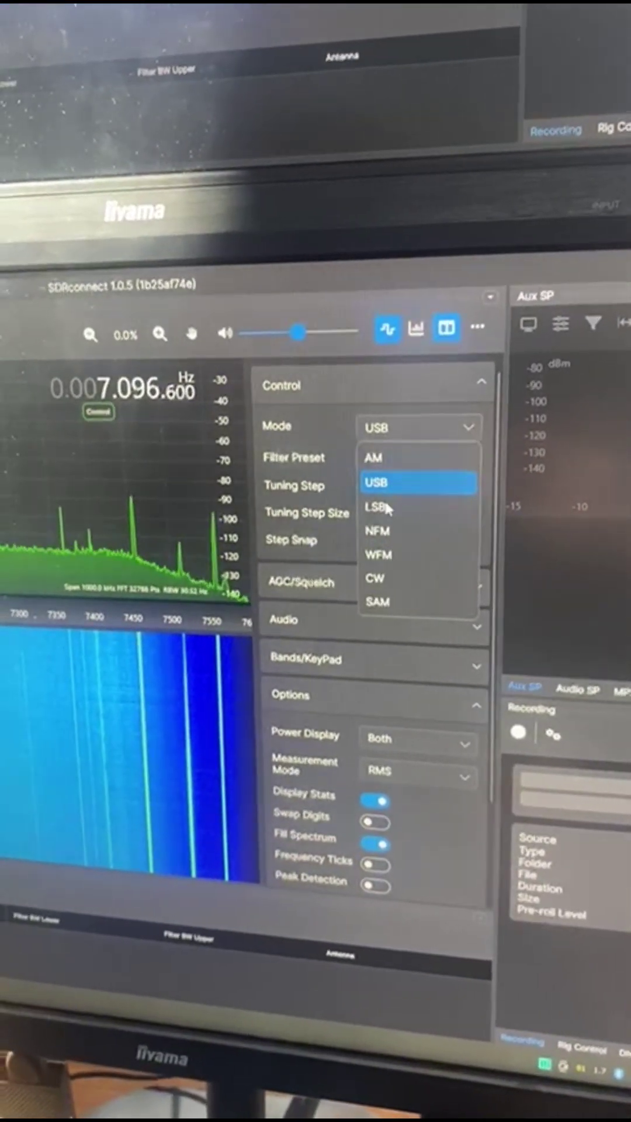
{"action": "left_click", "coordinate": [386, 508]}
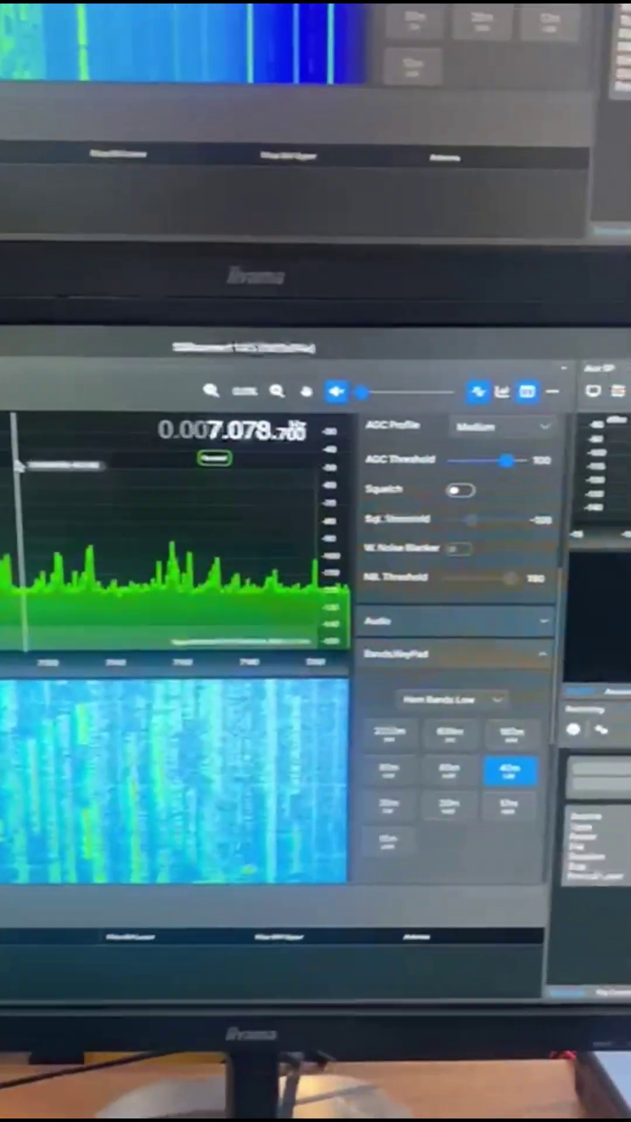
Step: Tune the receiver to a 40 m signal in the spectrum display, at 7.148.200
{"action": "left_click", "coordinate": [301, 436]}
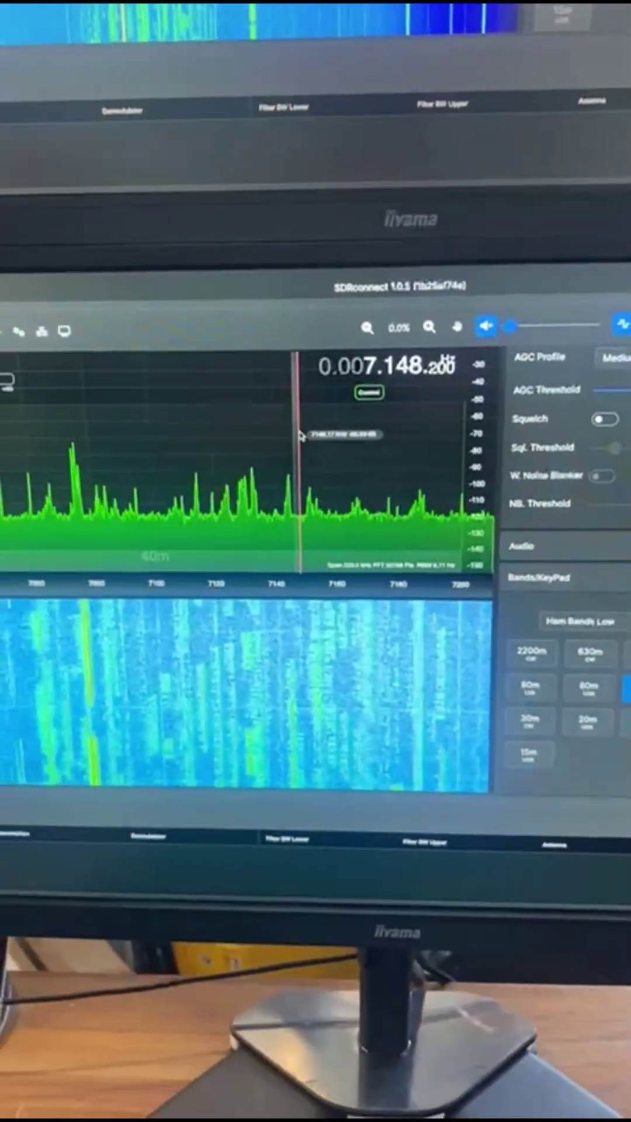